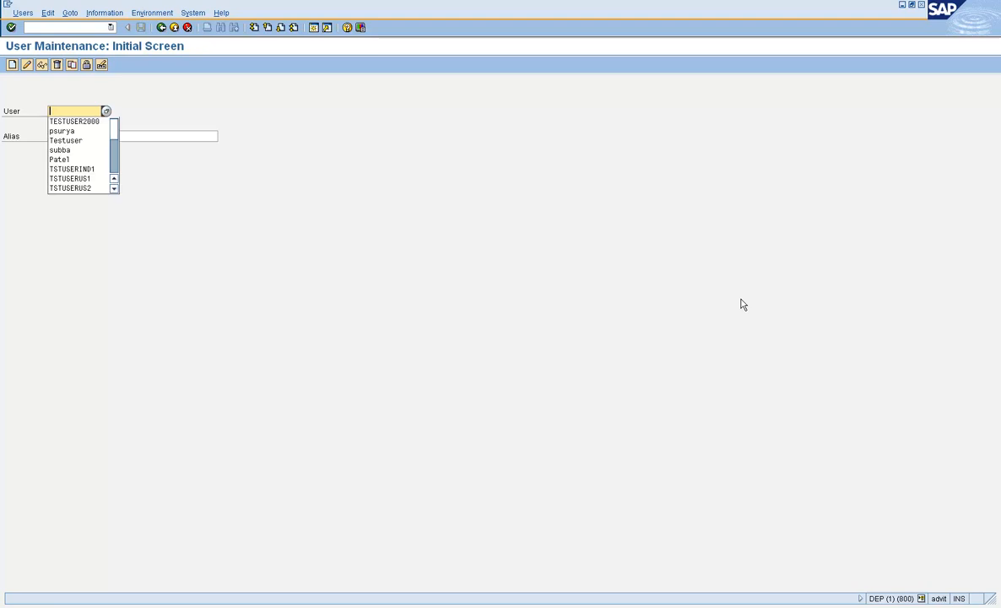
Step: Pick TESTUSER2000 from the User field history in SU01
key("Return")
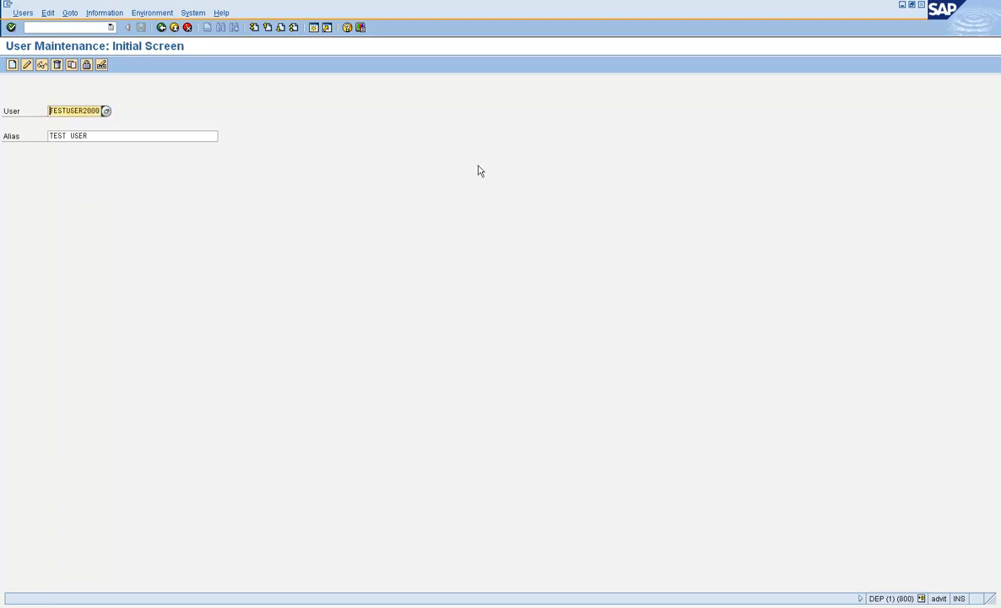
Step: Open the Copy Users dialog for TESTUSER2000 and select the digits in the new user name
left_click(74, 69)
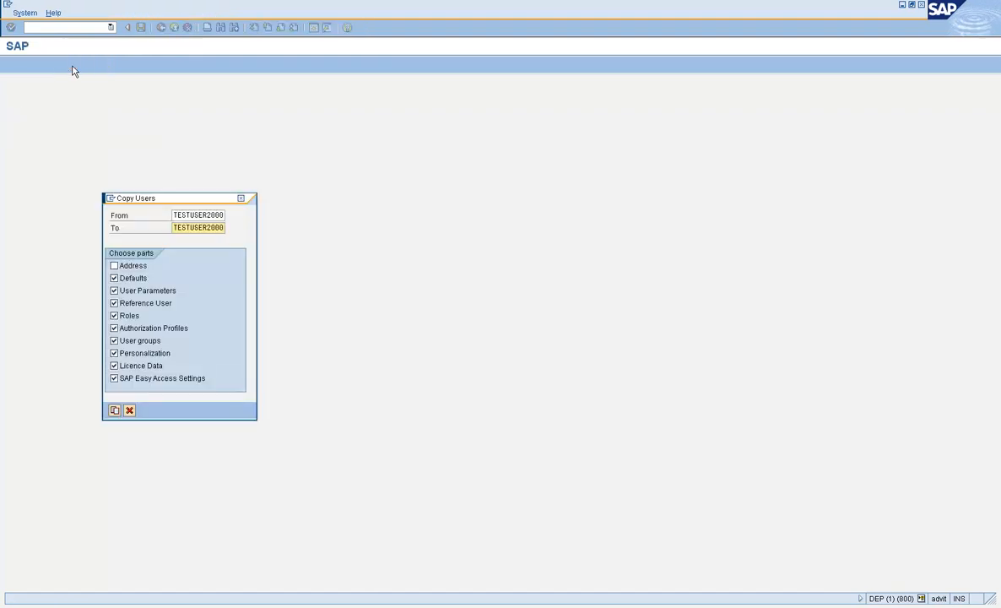
left_click(208, 227)
left_click_drag(225, 200, 437, 193)
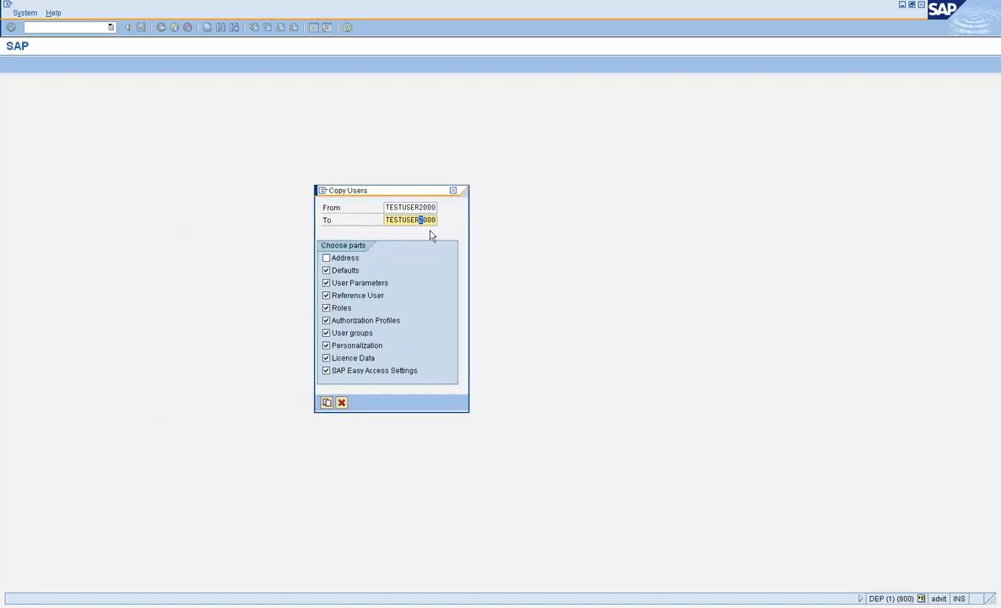
left_click(386, 208)
left_click_drag(387, 207, 456, 211)
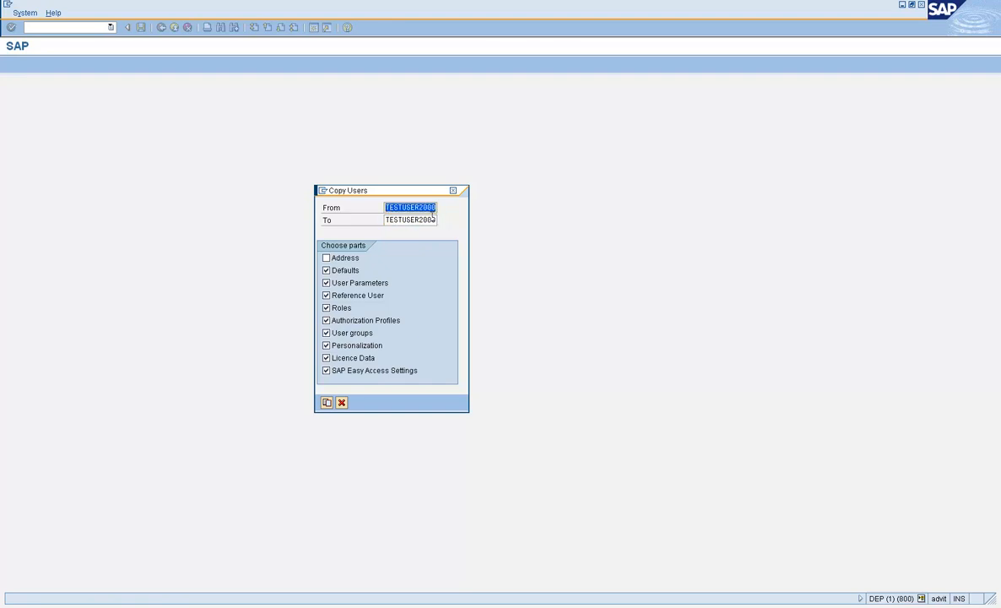
left_click(423, 219)
left_click_drag(424, 219, 421, 219)
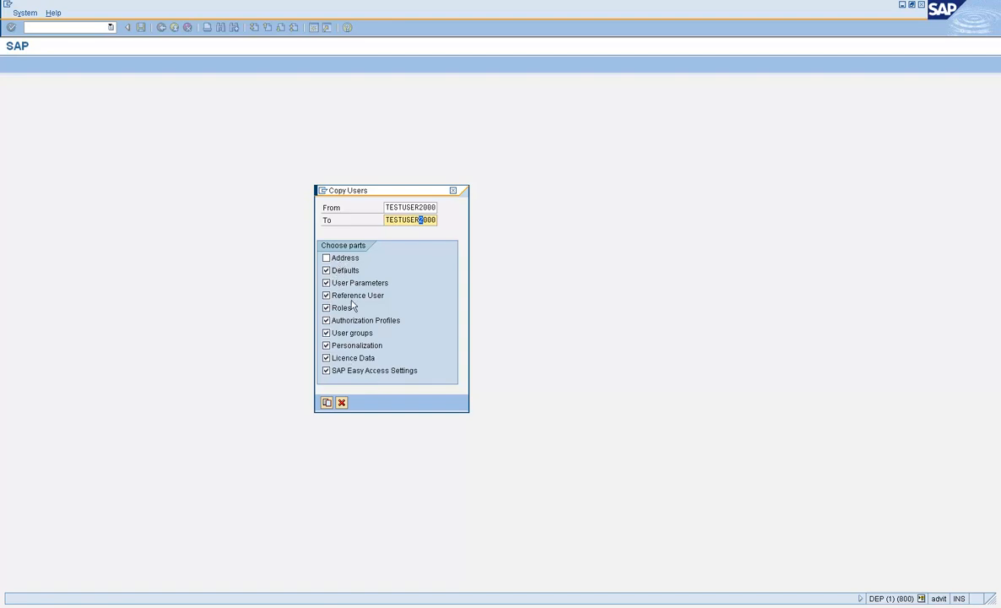
Step: Change the To user name to TESTUSER3000 and create the copy
left_click(420, 207)
left_click_drag(418, 220, 427, 219)
type("30")
left_click_drag(419, 207, 445, 219)
left_click_drag(403, 207, 443, 221)
left_click(326, 403)
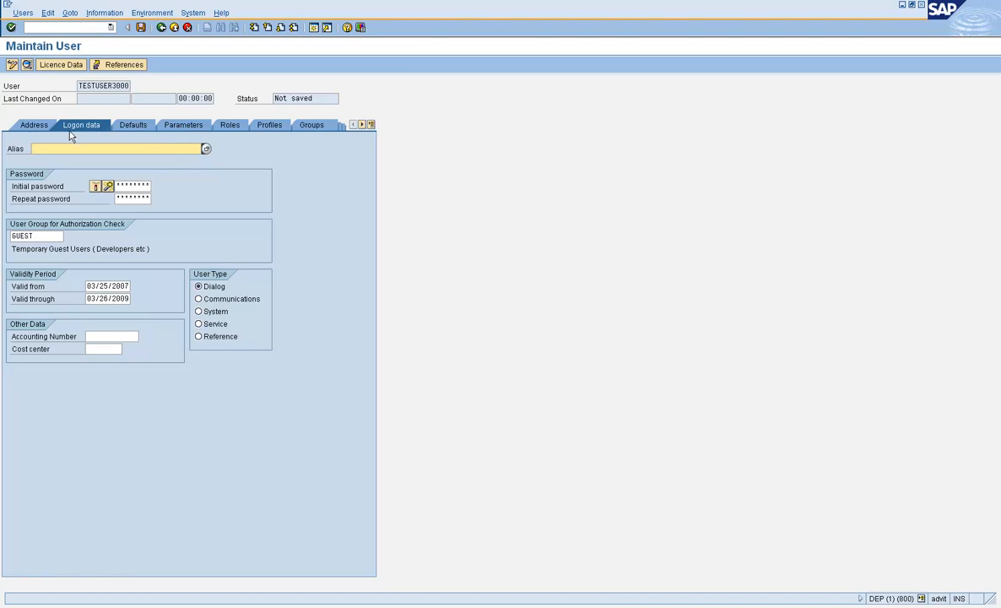
Step: Generate an initial password with the password wizard on Logon data and confirm the Information popup
left_click(124, 184)
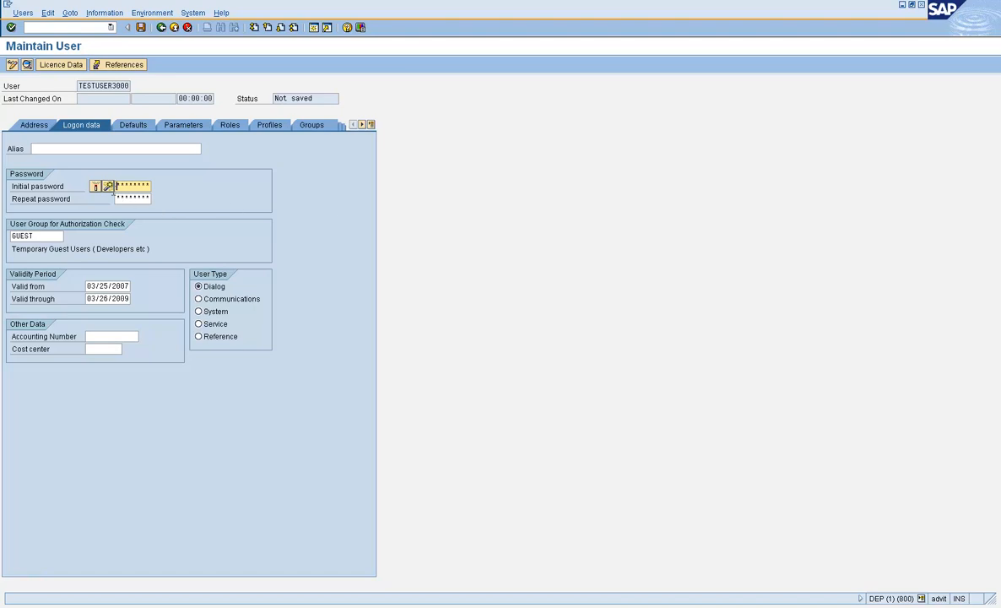
left_click(108, 186)
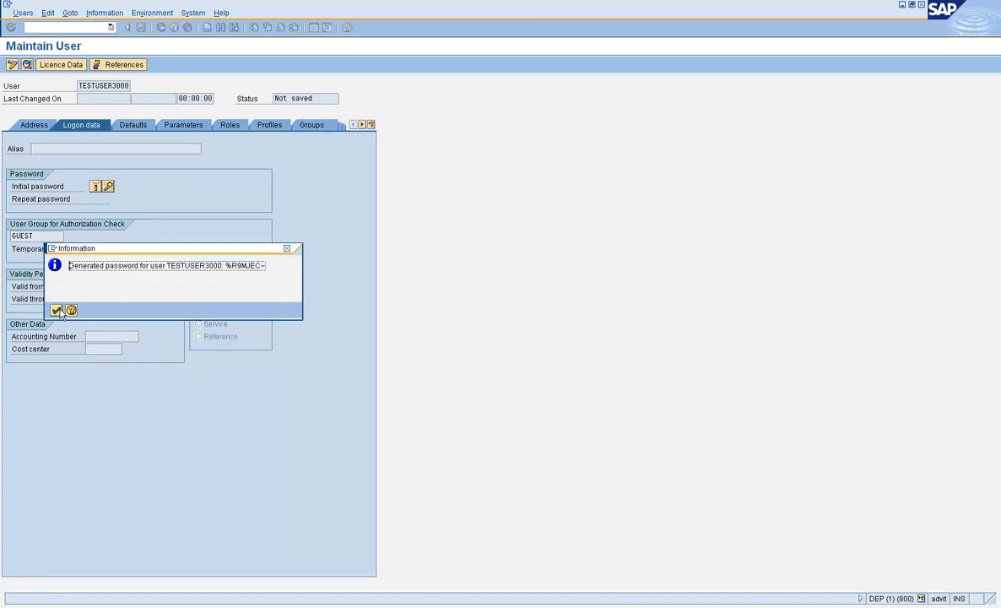
left_click_drag(224, 265, 307, 272)
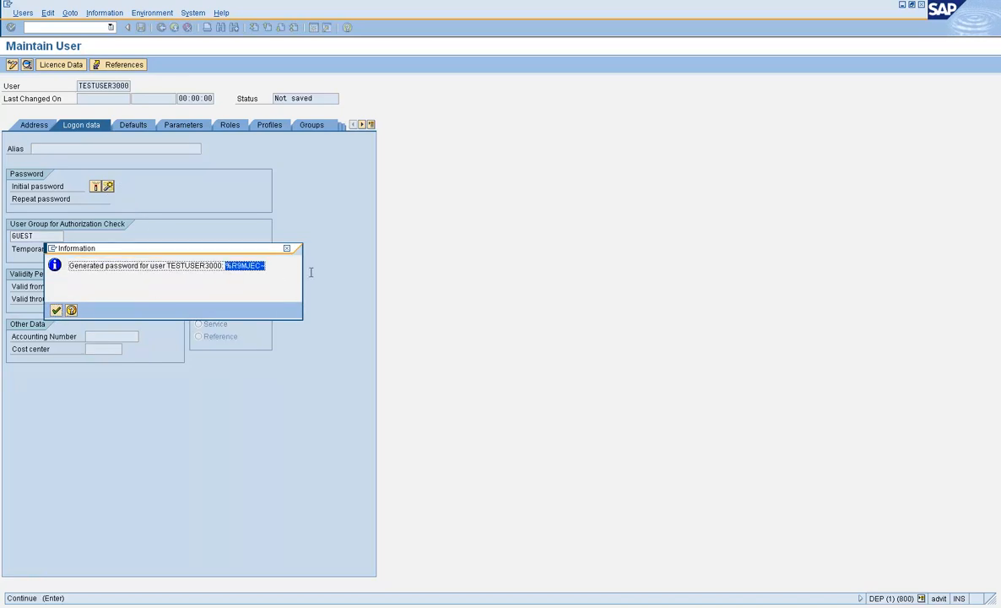
left_click(56, 311)
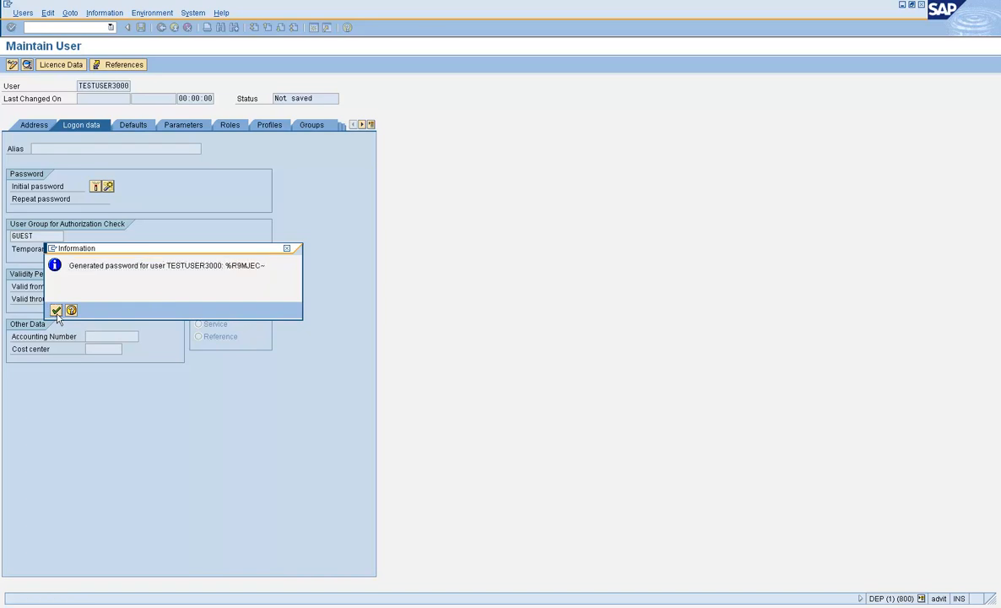
left_click(107, 187)
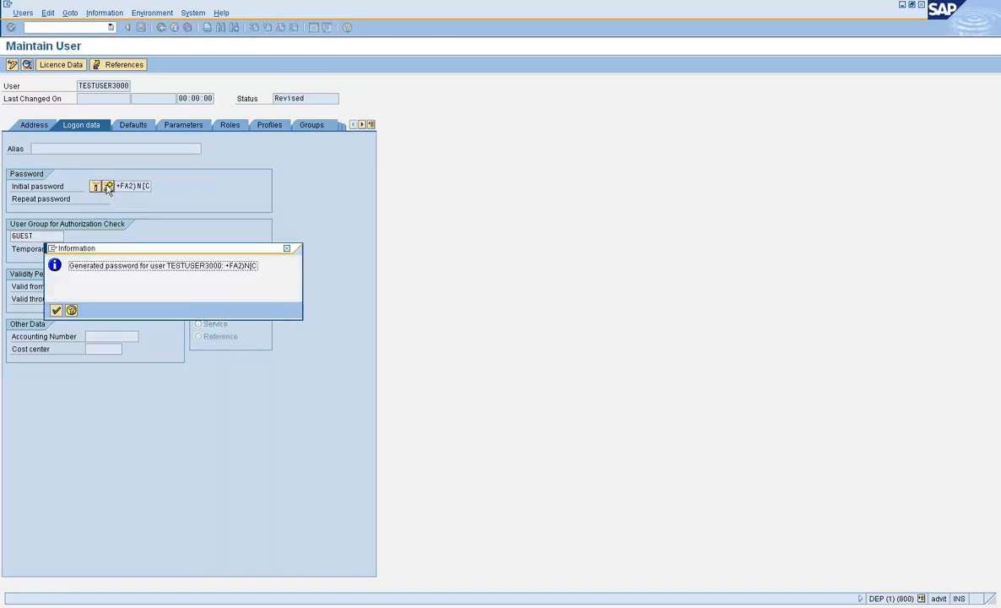
left_click(57, 311)
left_click(109, 187)
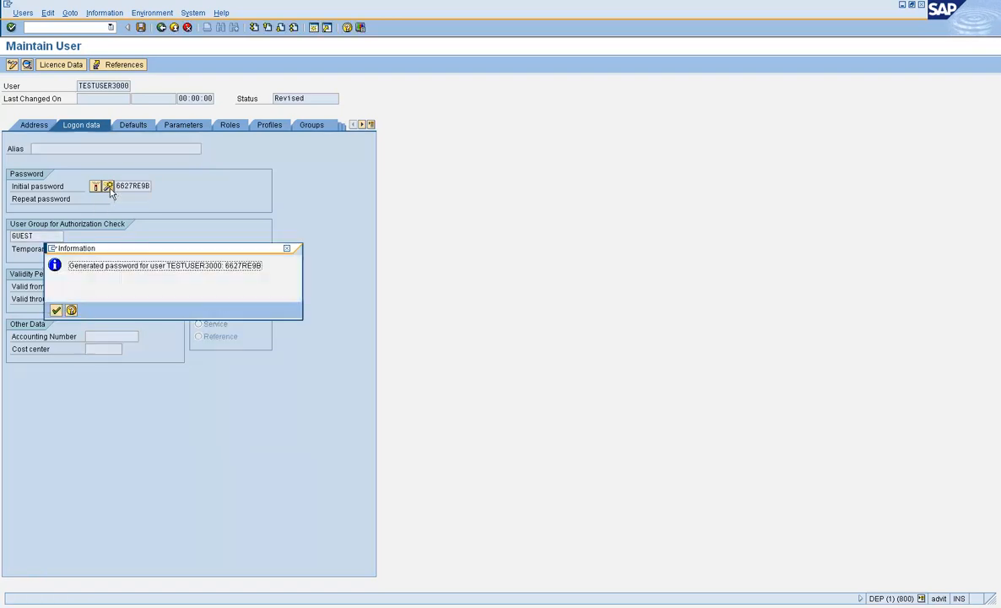
left_click_drag(224, 265, 263, 265)
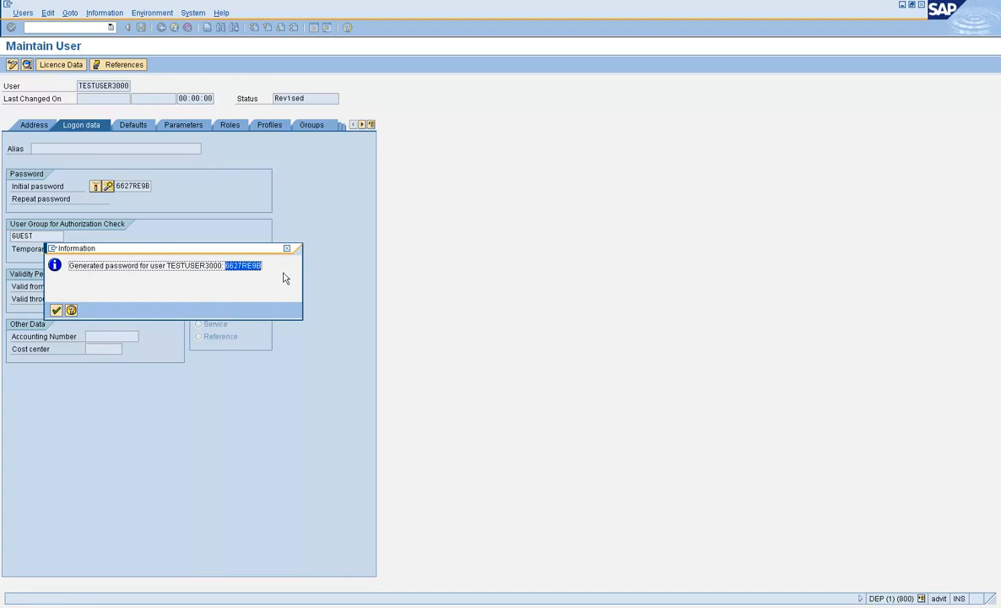
left_click(55, 310)
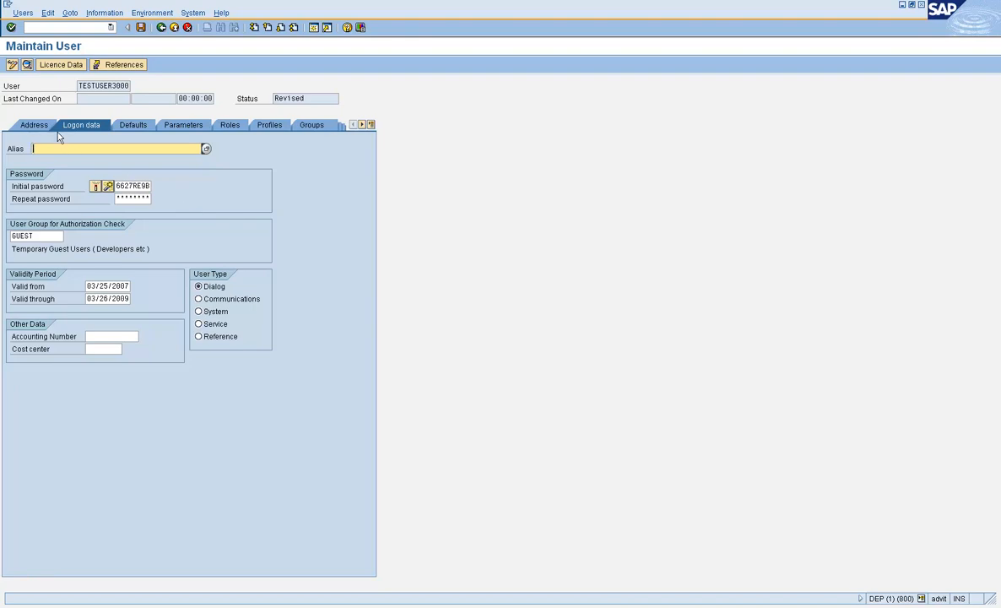
Step: Check the logon data: user group GUEST and valid-from date 03/25/2007
left_click(133, 187)
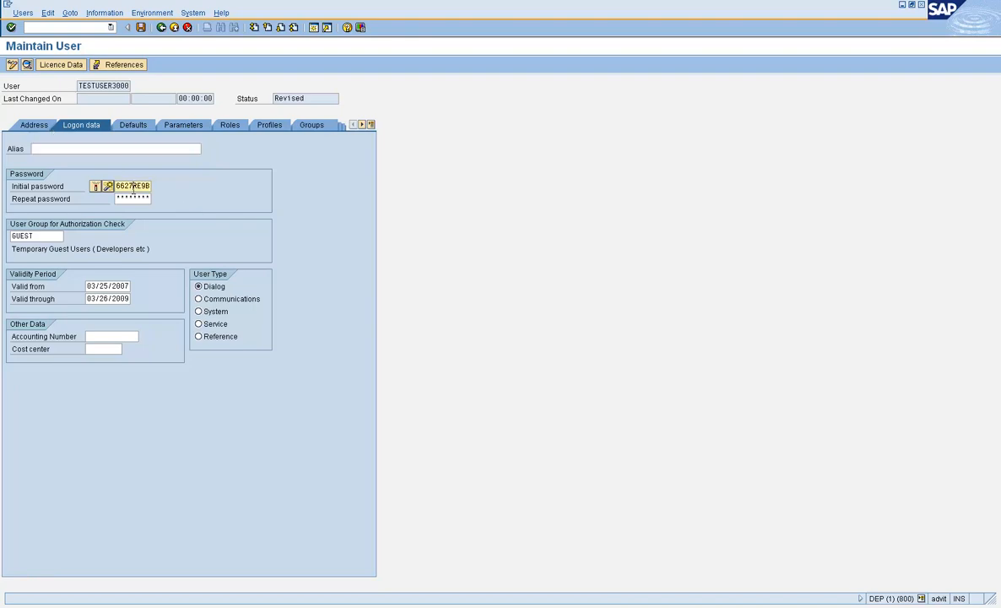
double_click(34, 235)
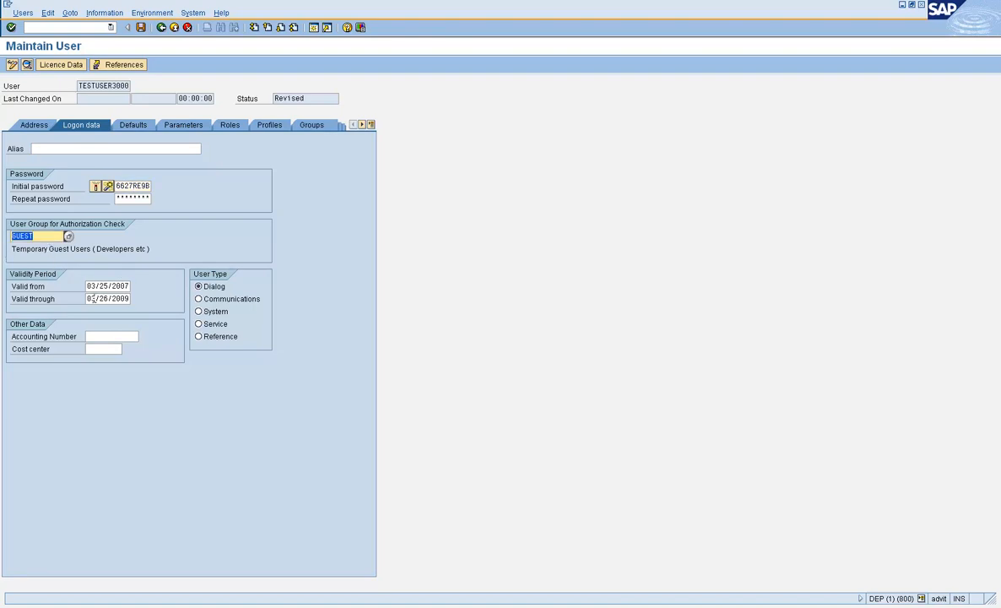
left_click_drag(88, 286, 148, 289)
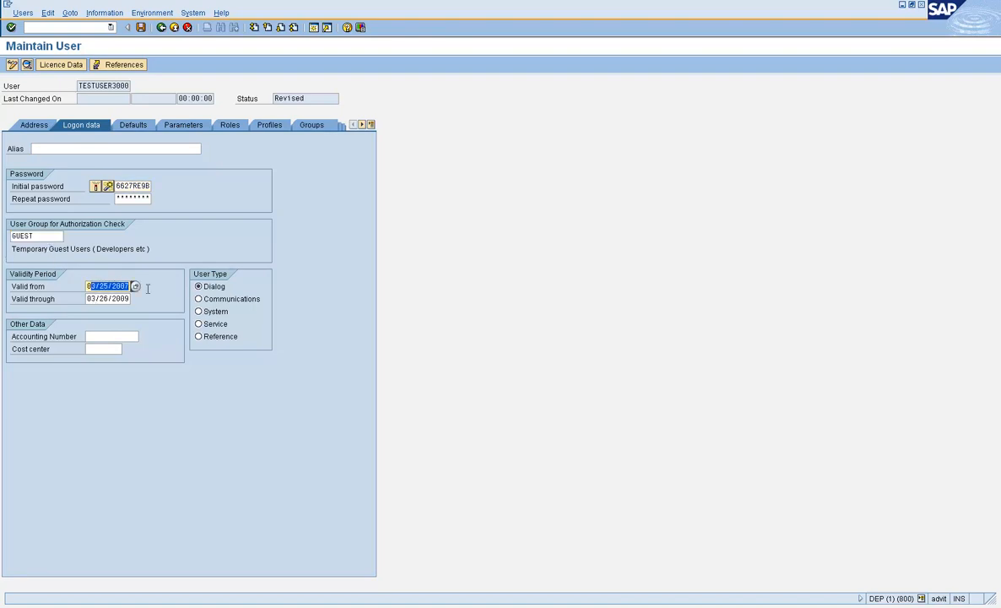
Step: Review the assigned roles, then view the Address tab and select last name TESTUSER3000
left_click(229, 128)
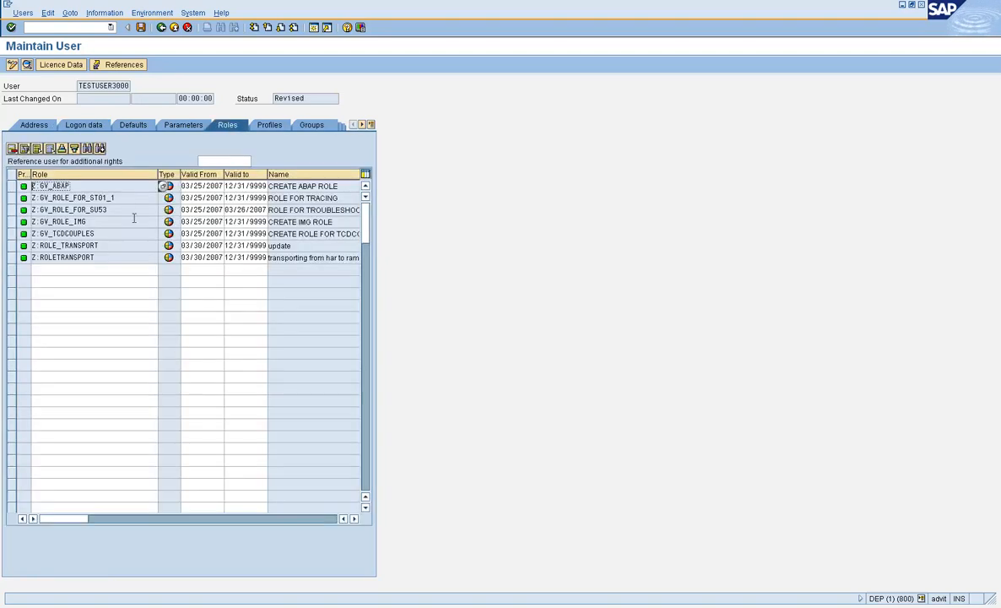
left_click(50, 128)
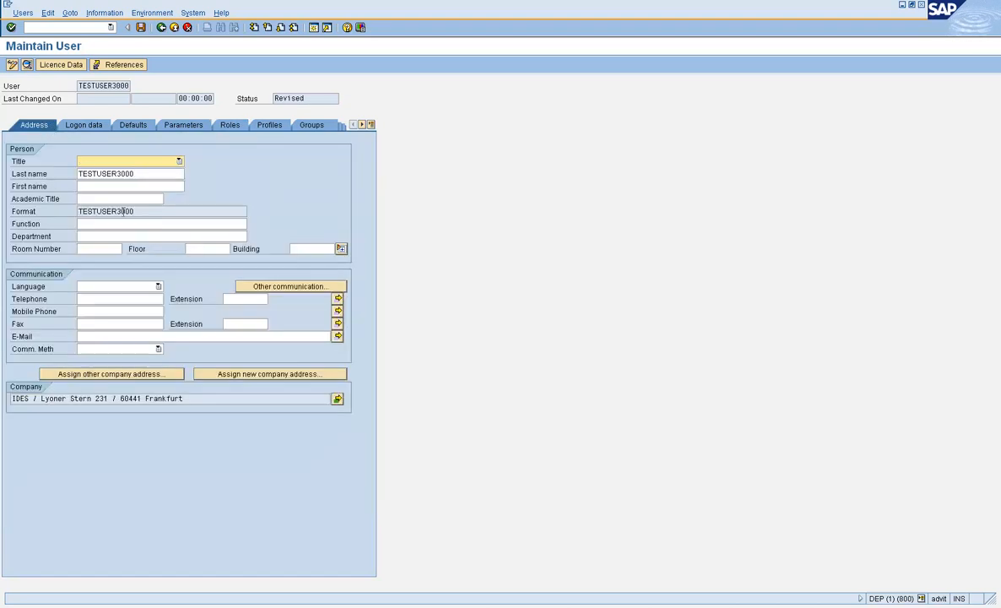
left_click_drag(128, 173, 22, 181)
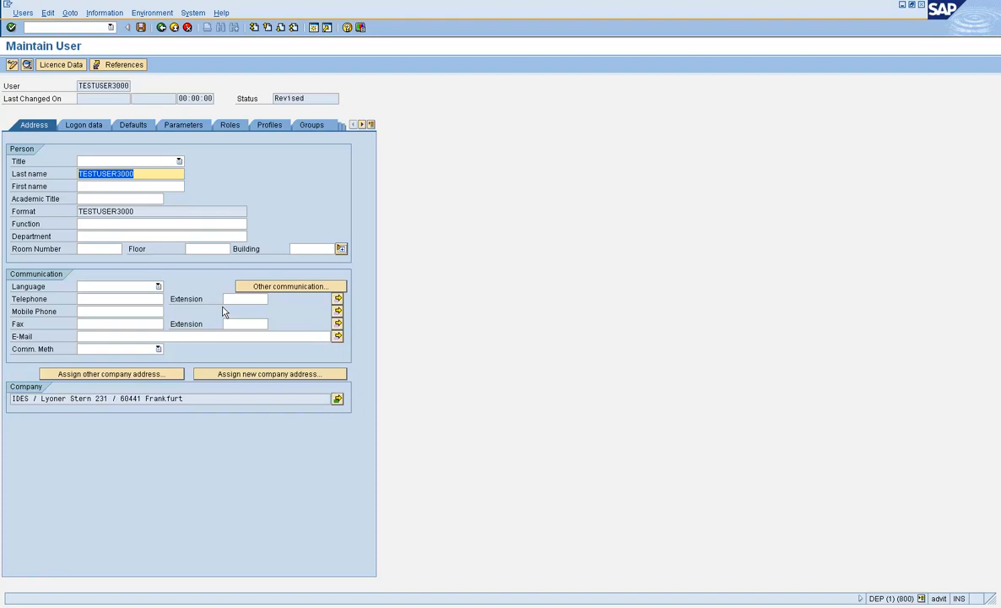
Step: Enter last name Test User, first name User 3000 and function BASIS Administrator
type("Tes")
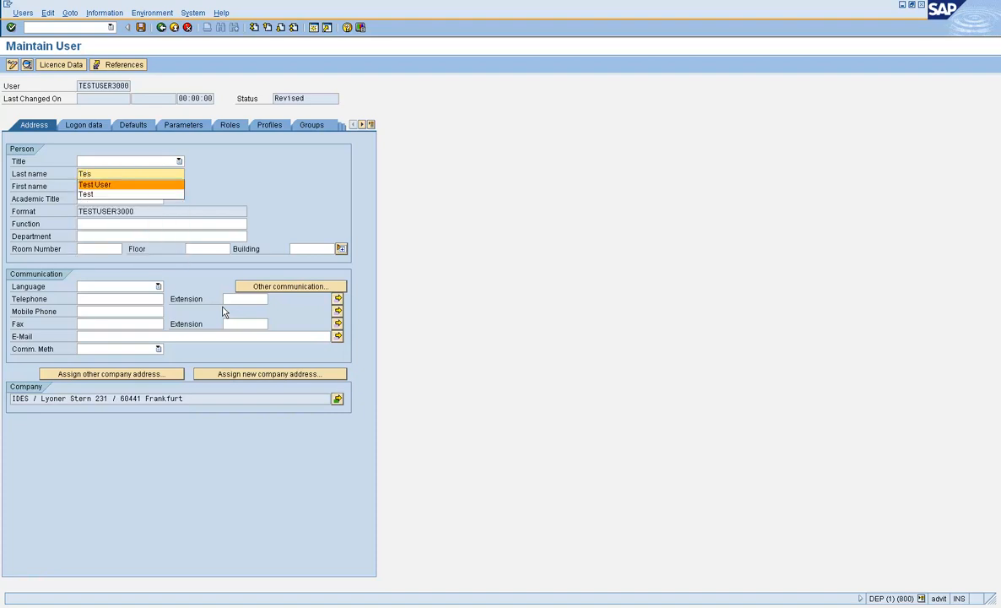
key("Tab")
type("User 200")
key("BackSpace")
key("BackSpace")
key("BackSpace")
key("BackSpace")
type("3000")
key("Tab")
key("Tab")
type("Bo")
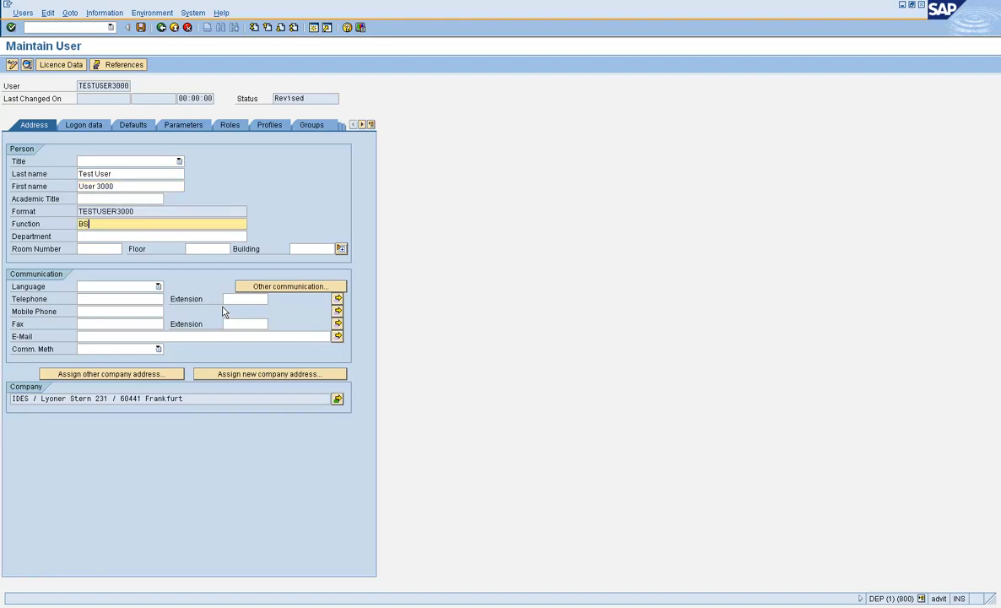
key("BackSpace")
type("ASIS ADM")
key("BackSpace")
key("BackSpace")
type("dmin")
key("BackSpace")
key("BackSpace")
type("inistration")
key("BackSpace")
key("BackSpace")
key("BackSpace")
type("or")
key("Tab")
key("Tab")
key("Tab")
key("Tab")
key("Tab")
key("Tab")
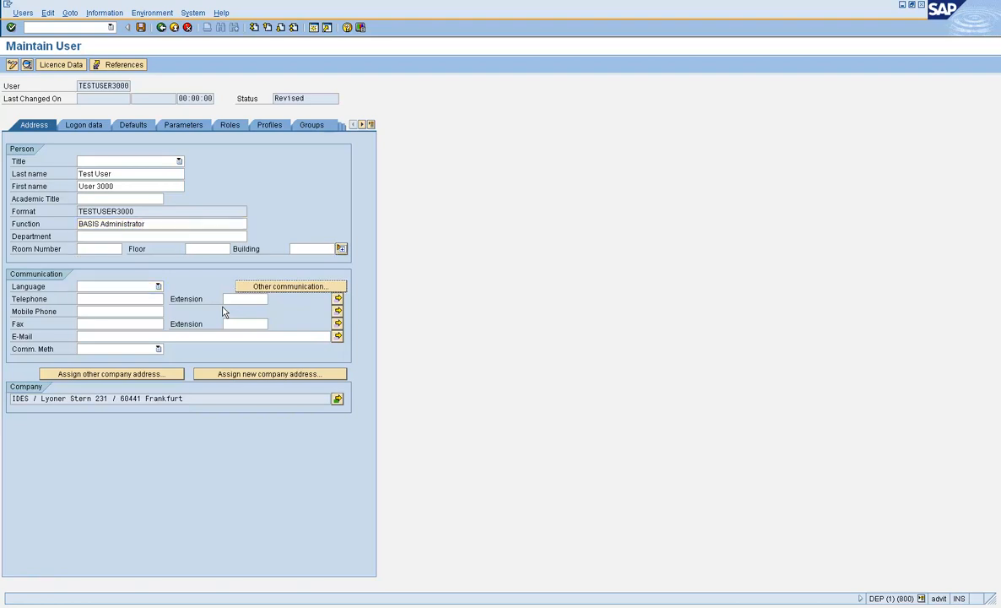
Step: Add the user's telephone number and e-mail address and validate the address entries
key("Tab")
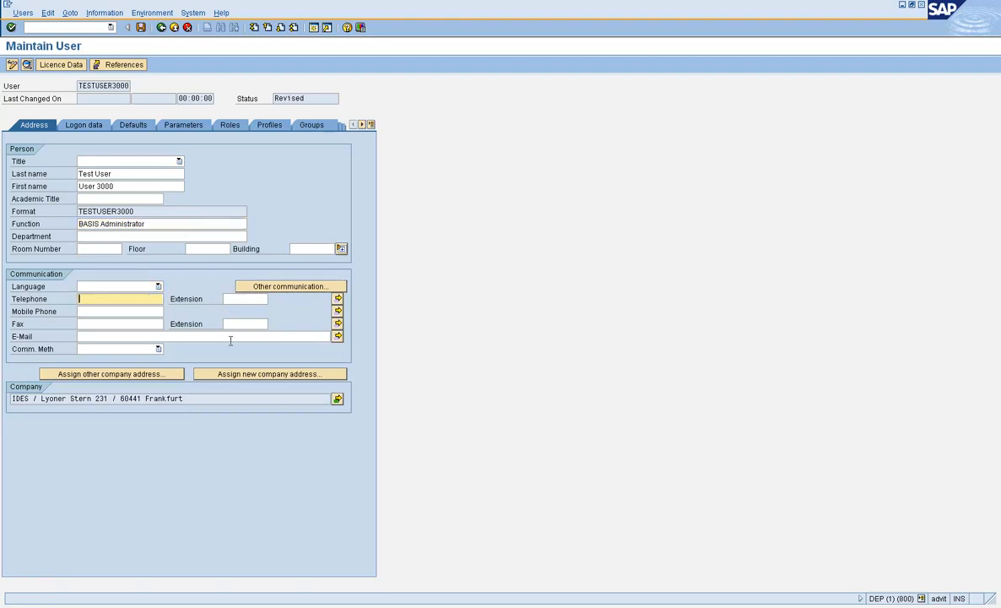
key("Tab")
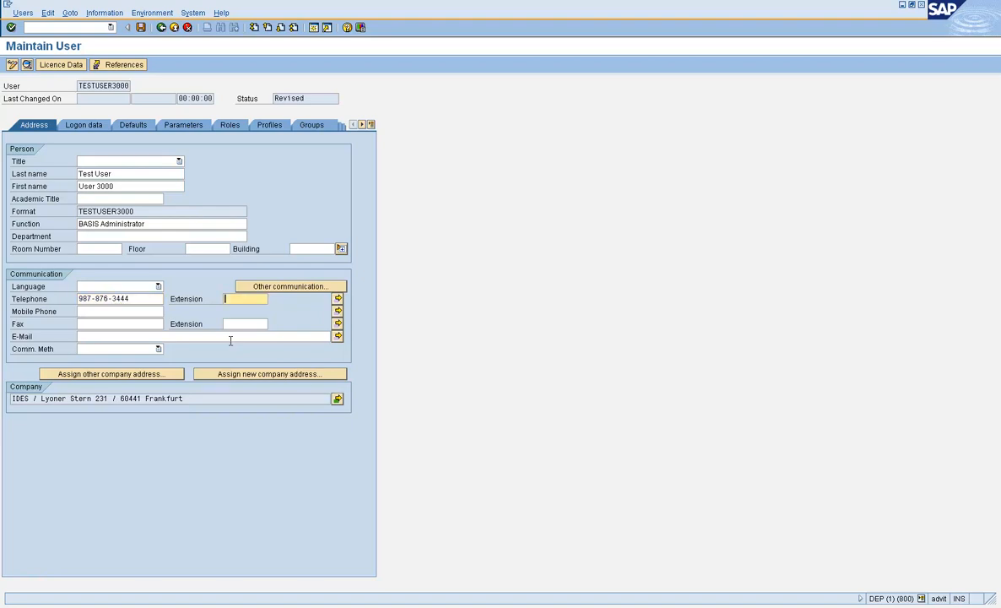
left_click(230, 337)
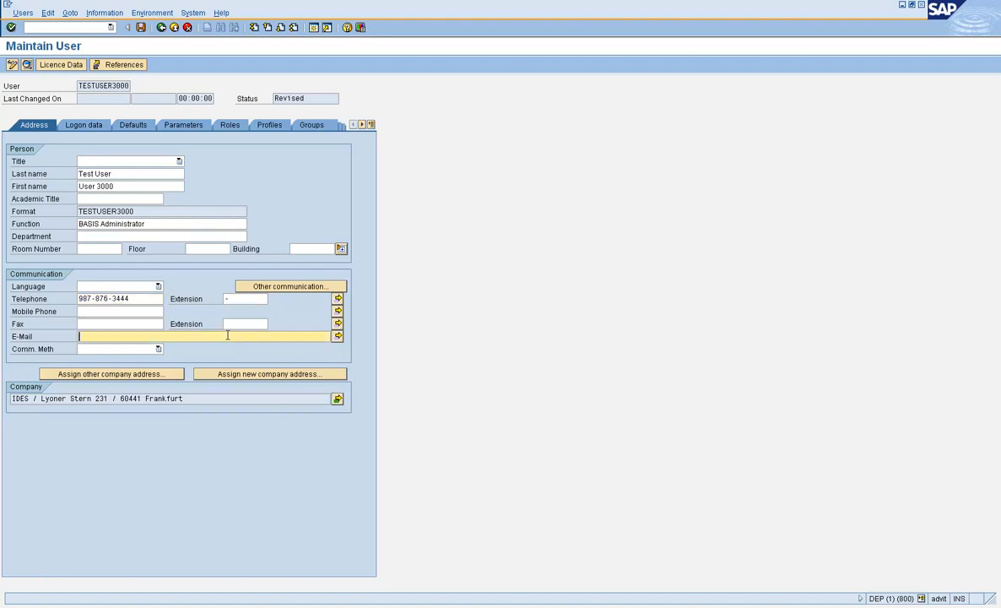
key("Return")
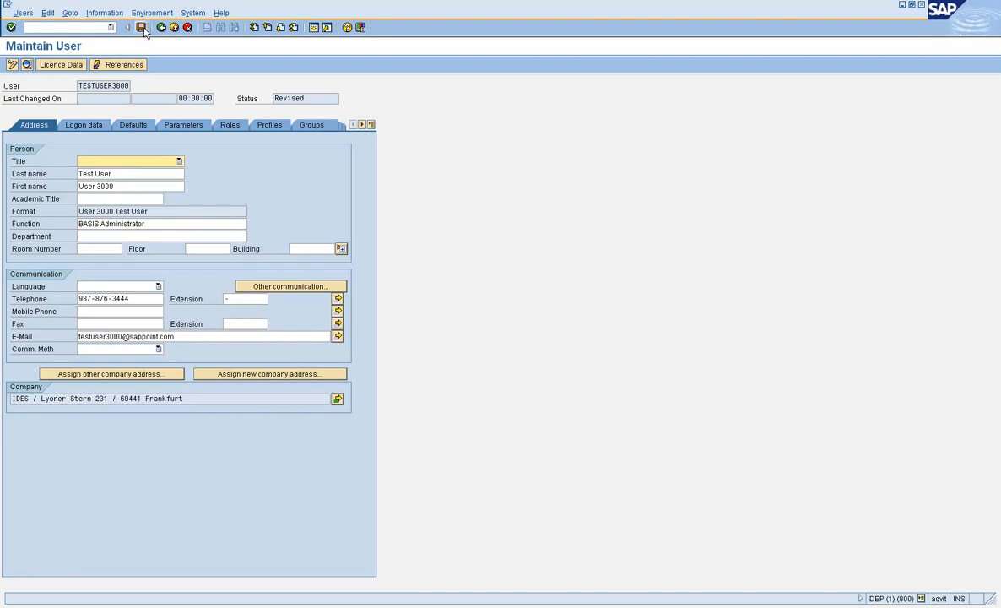
left_click(95, 125)
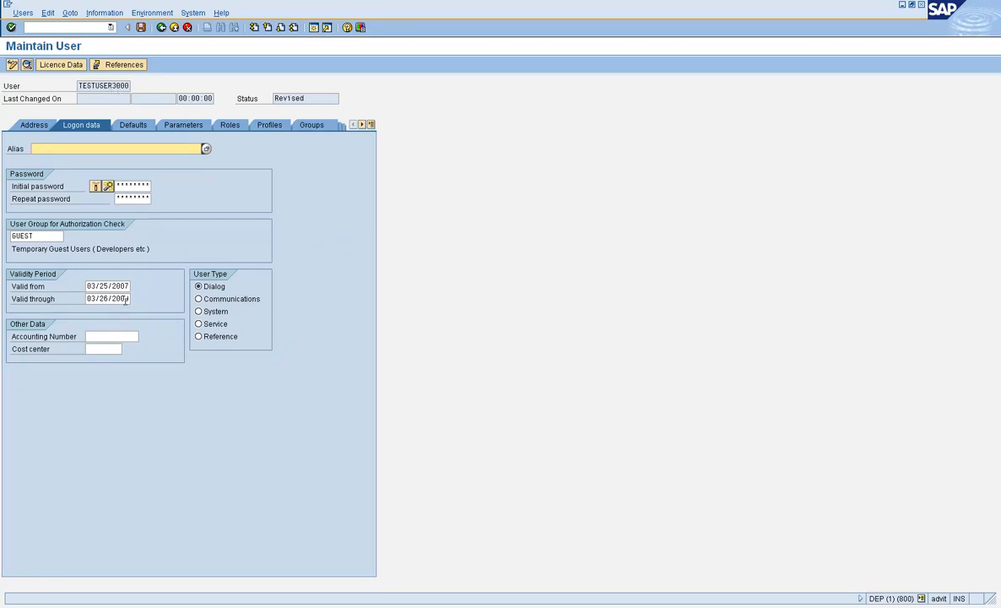
Step: Change Valid through to 03/26/2010, delete the Z:GV_ABAP role row, and save TESTUSER3000
left_click(125, 299)
type("10")
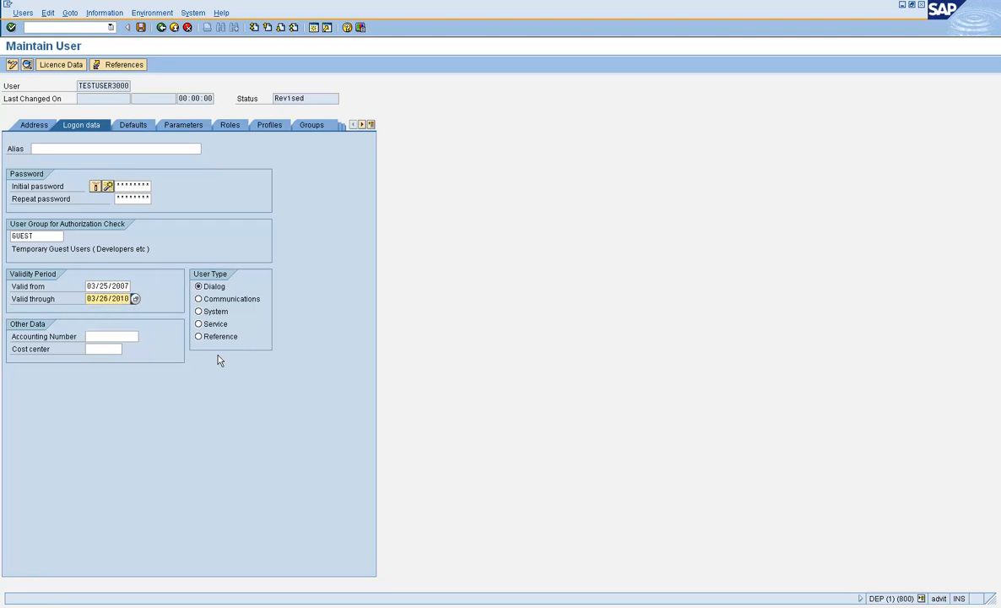
left_click(226, 124)
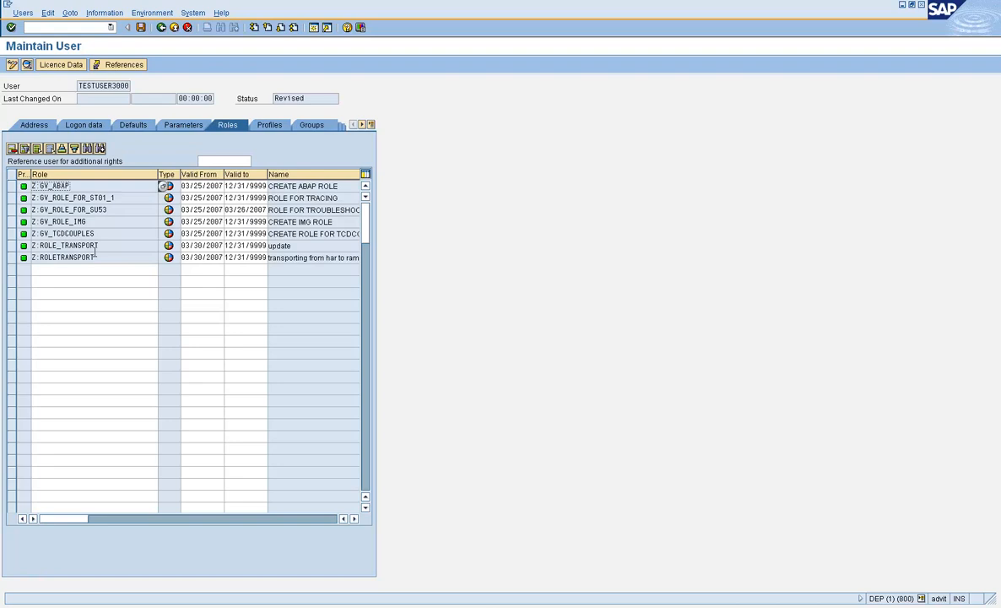
left_click(11, 186)
left_click(12, 149)
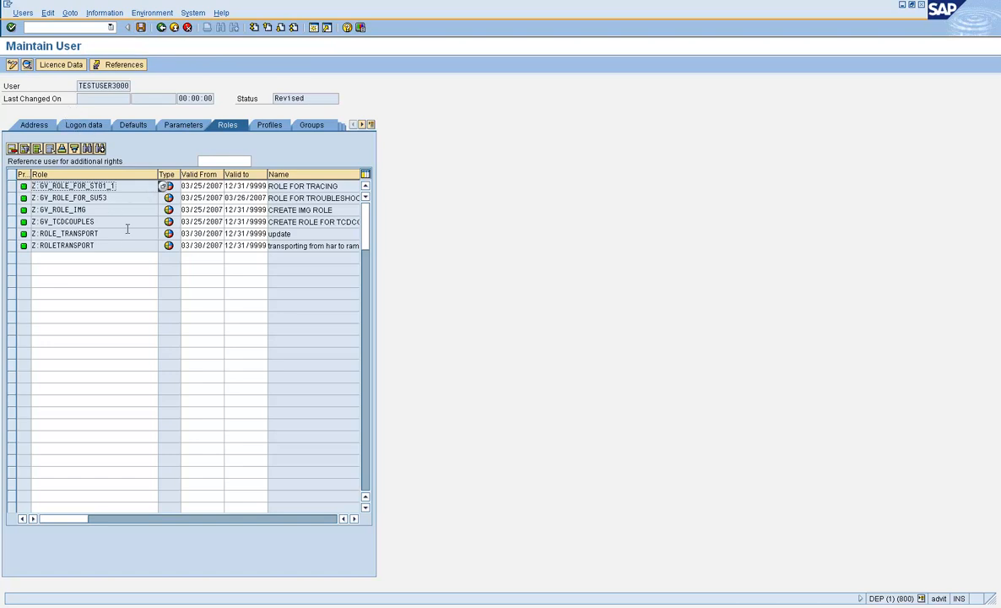
left_click(141, 27)
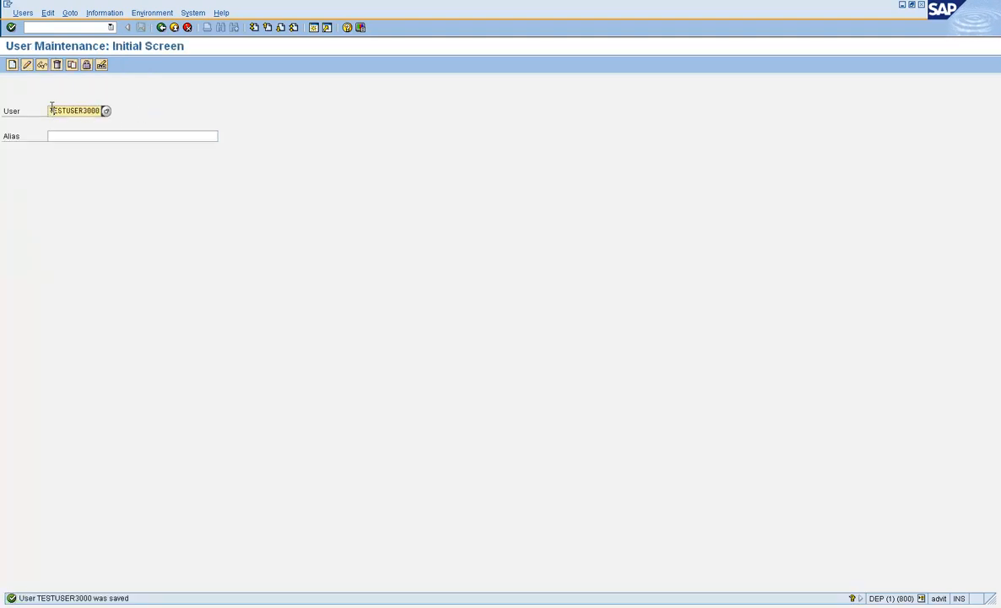
left_click_drag(52, 108, 118, 110)
left_click(80, 108)
left_click(27, 65)
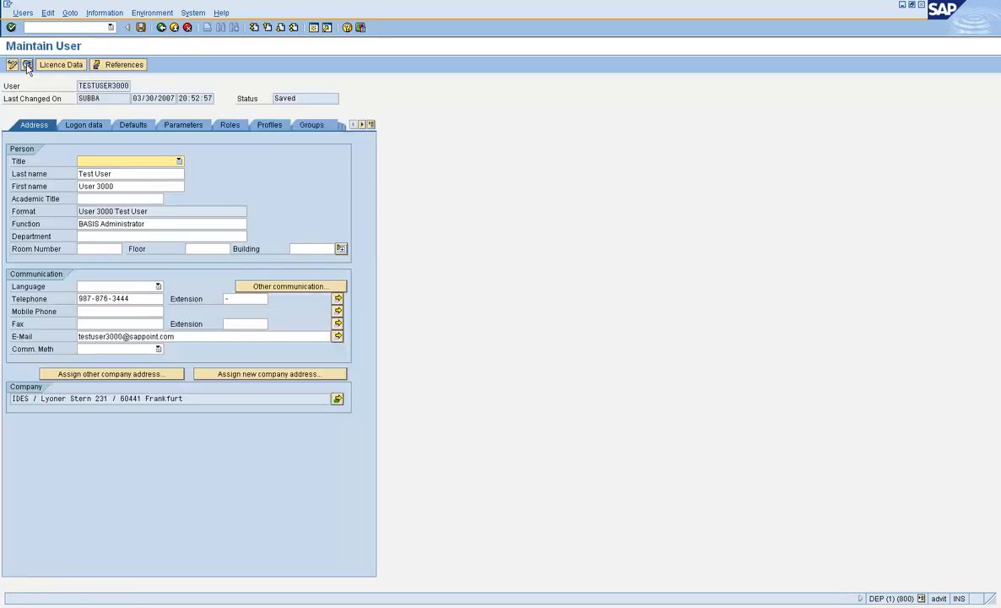
left_click(93, 125)
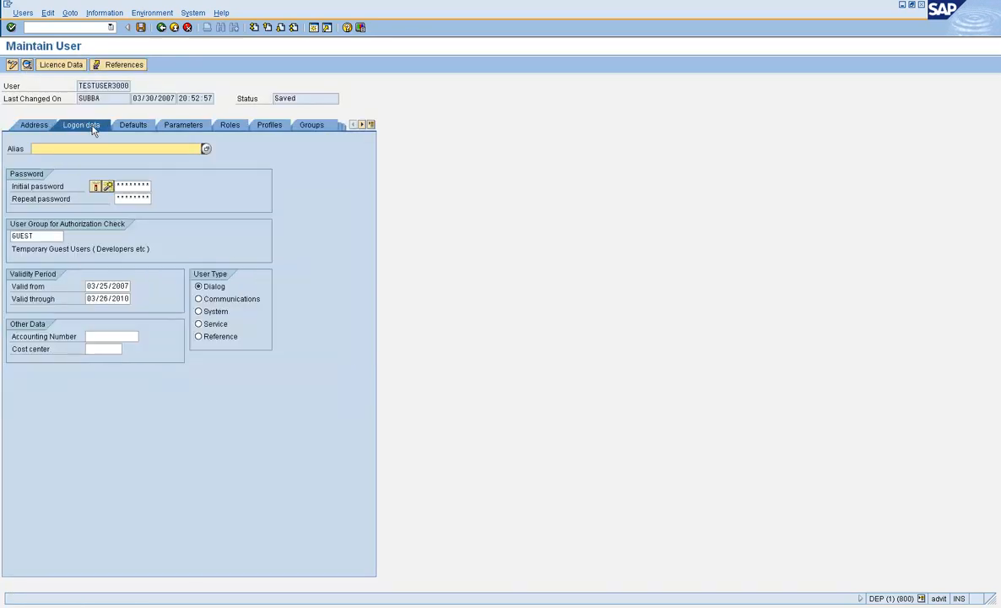
left_click(180, 125)
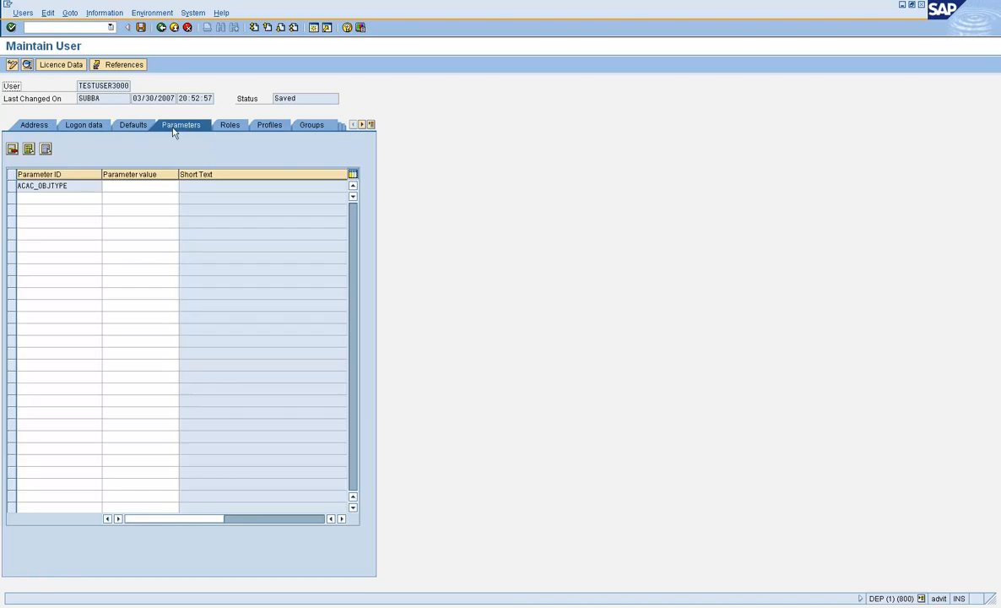
left_click(44, 127)
left_click(160, 27)
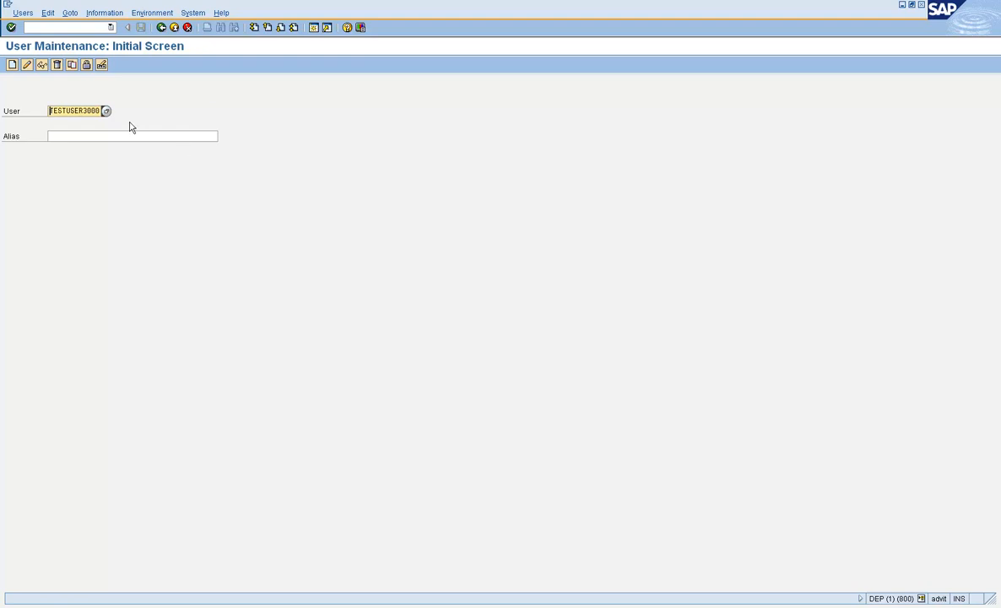
Step: Set up a copy of TESTUSER3000 to TESTUSER4000 with Address ticked among the copied parts
left_click(75, 66)
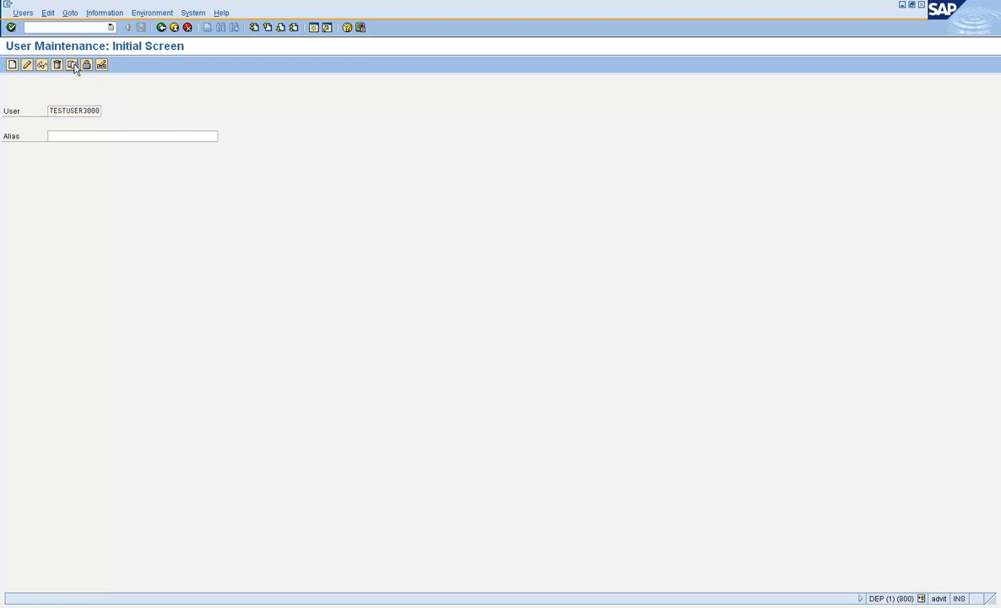
left_click(209, 227)
type("4000")
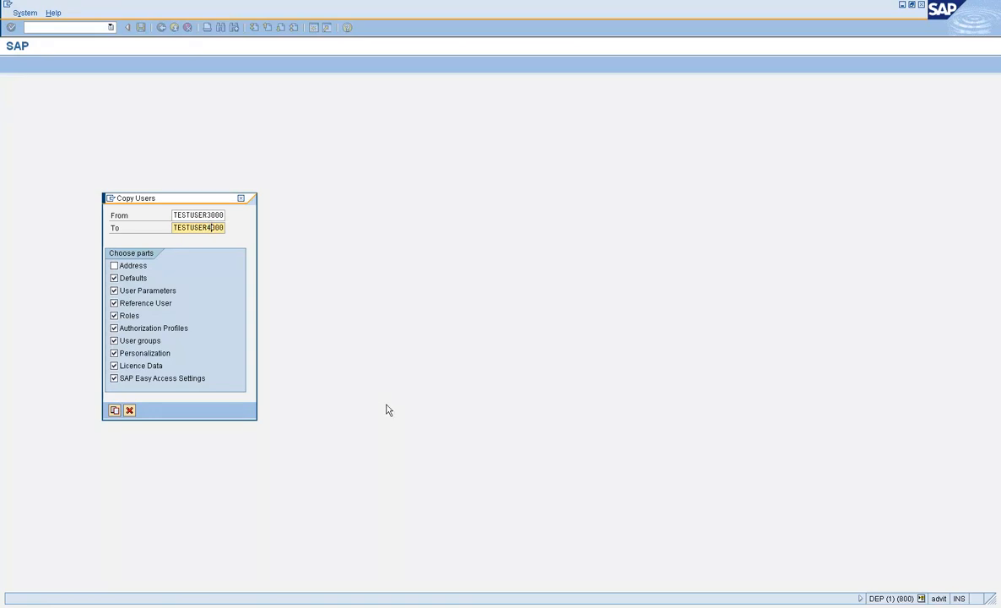
left_click(116, 265)
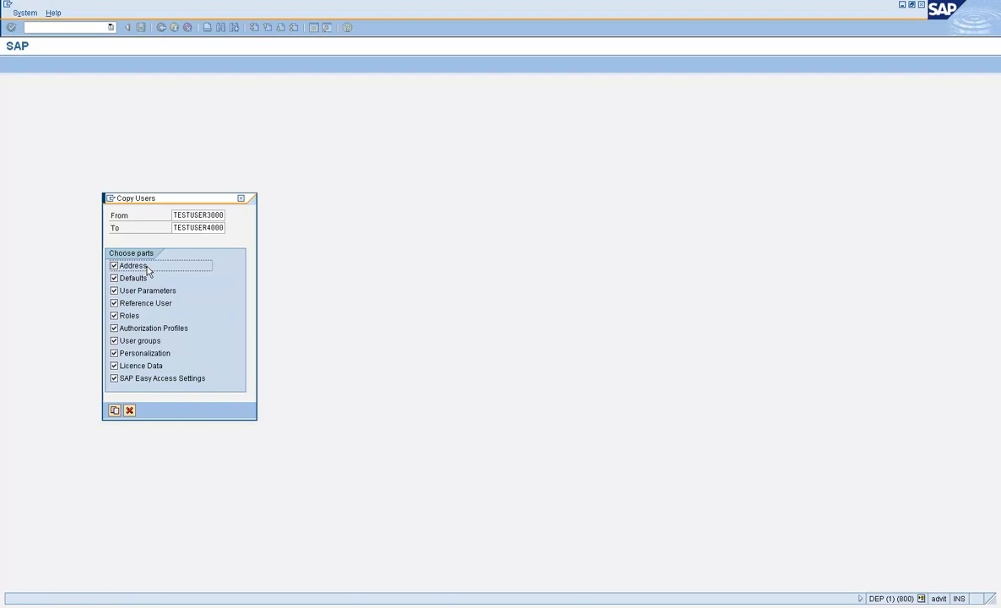
Step: Create TESTUSER4000, generate its initial password, and view its copied address data
left_click(117, 416)
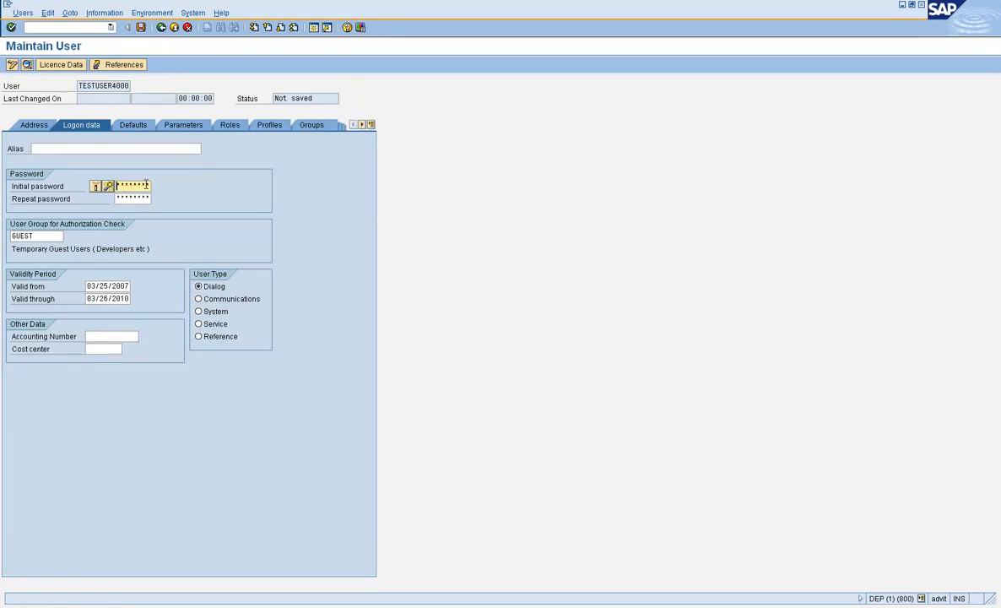
left_click(108, 186)
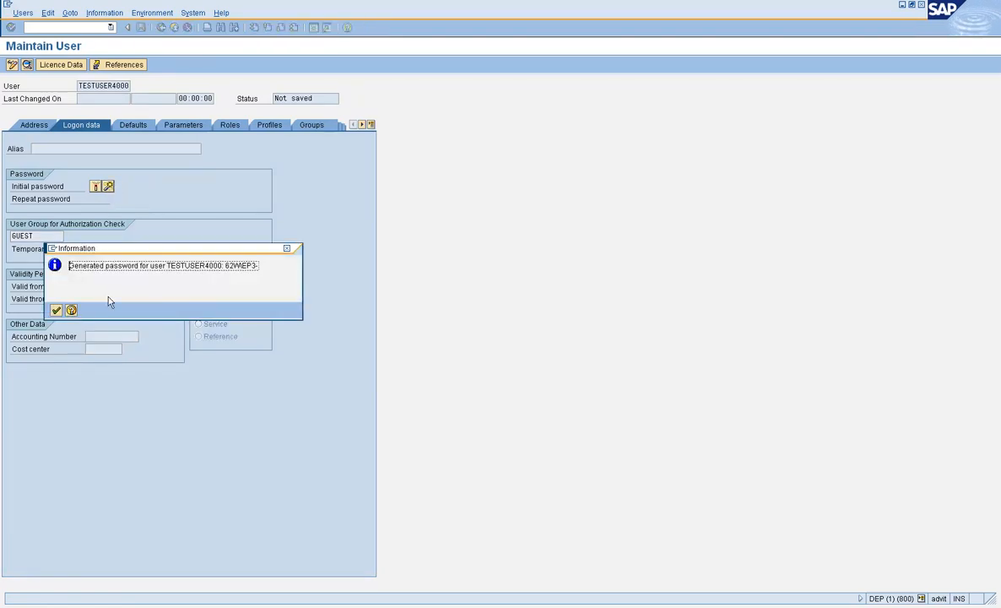
left_click(56, 309)
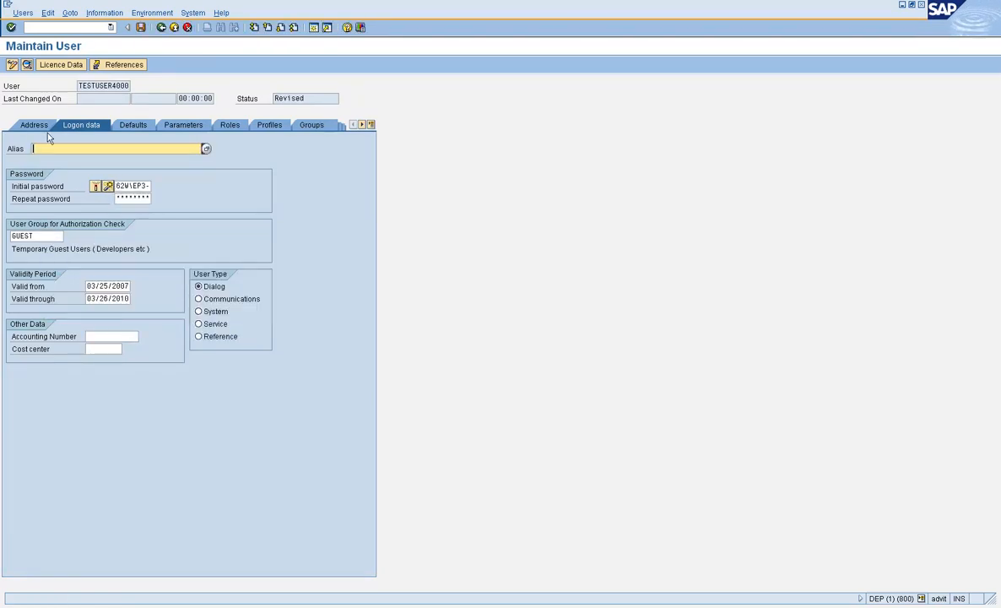
left_click(40, 120)
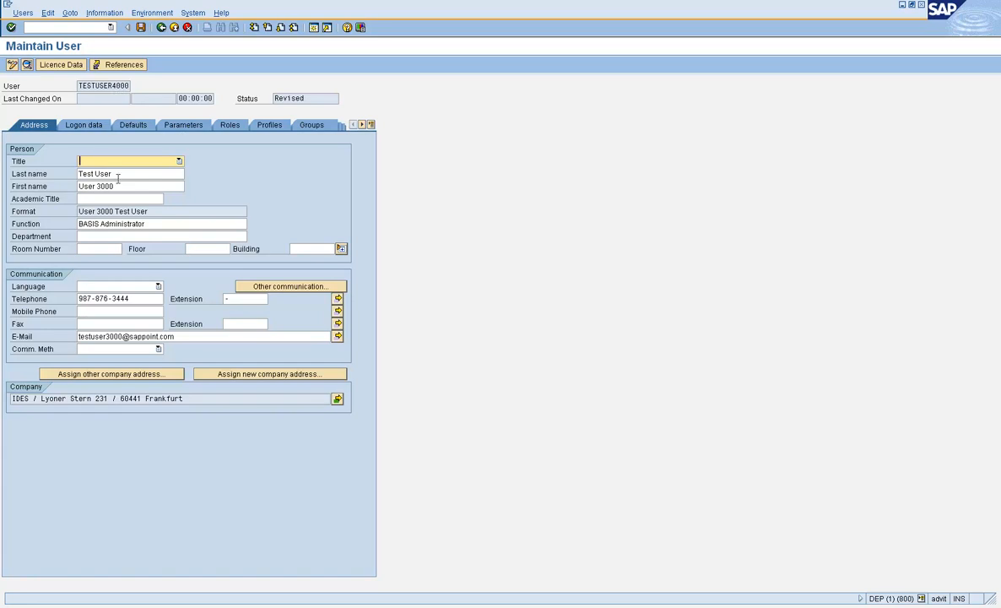
Step: Change the first name from User 3000 to User 4000
left_click(114, 186)
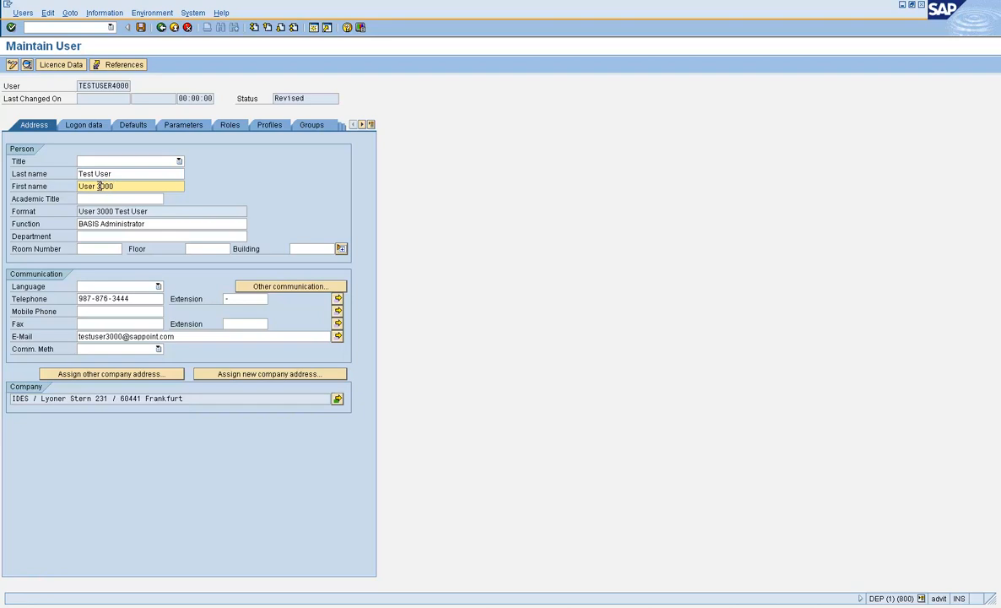
left_click_drag(101, 186, 97, 186)
type("4")
Step: Update the telephone number ending and the e-mail digit to 4, then save TESTUSER4000
left_click(146, 301)
key("BackSpace")
key("BackSpace")
type("ww")
key("BackSpace")
key("BackSpace")
type("ww")
key("BackSpace")
key("BackSpace")
type("55")
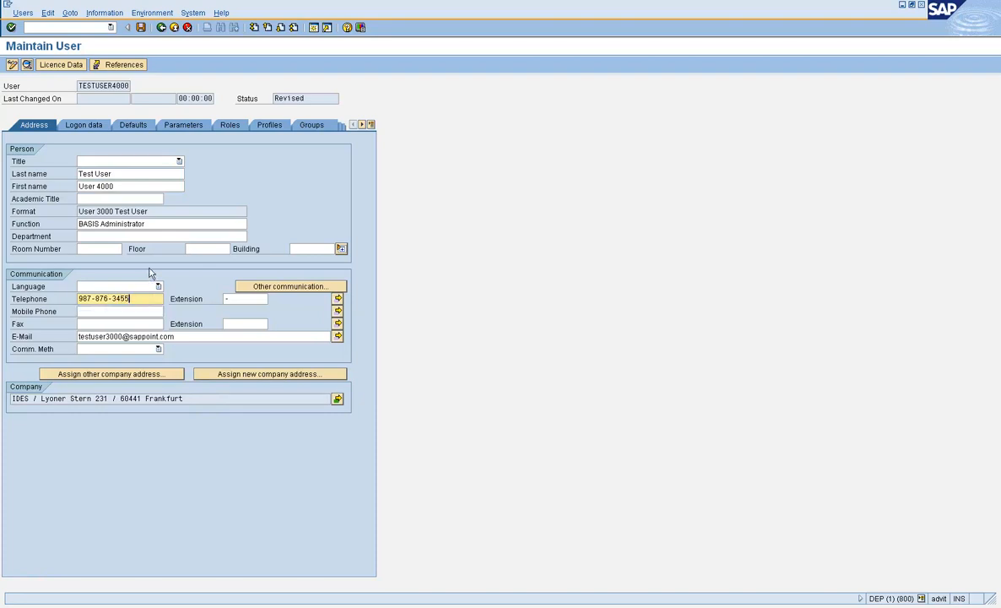
left_click(109, 336)
key("BackSpace")
type("4")
left_click(141, 28)
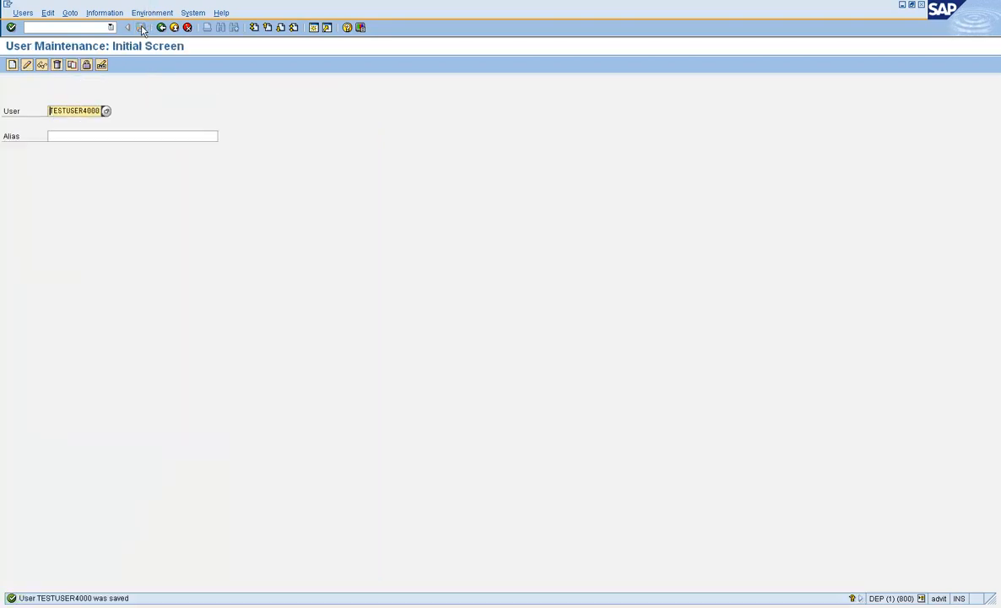